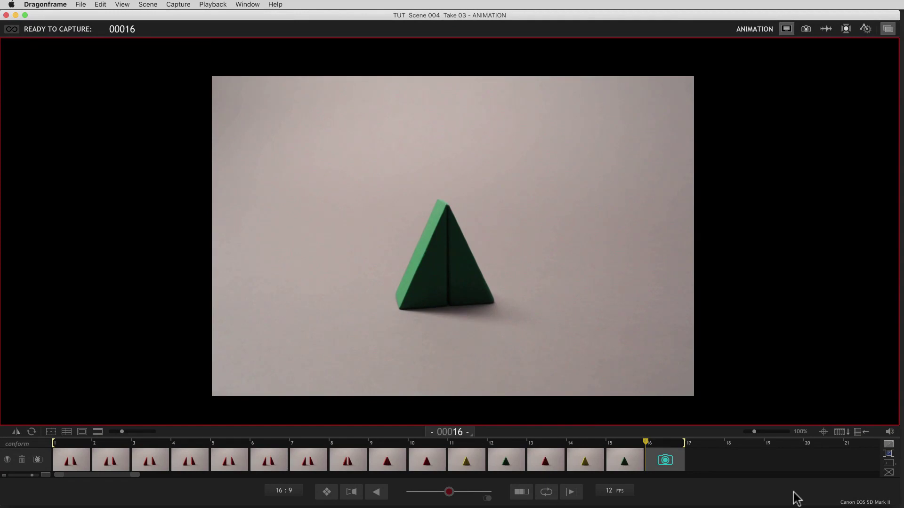
left_click(857, 432)
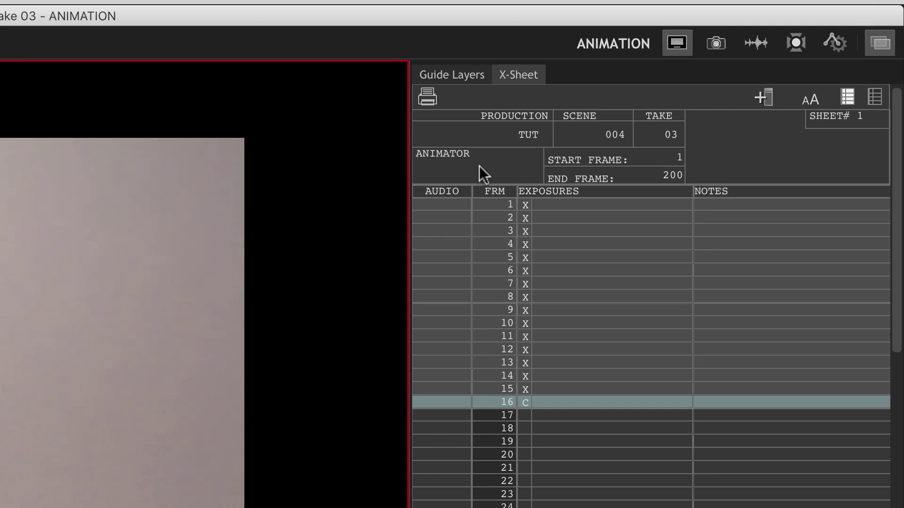
Show the X-Sheet's add-column menu with AUDIO, FRM, EXPOSURES, FILE # and EMPTY choices
left_click(767, 100)
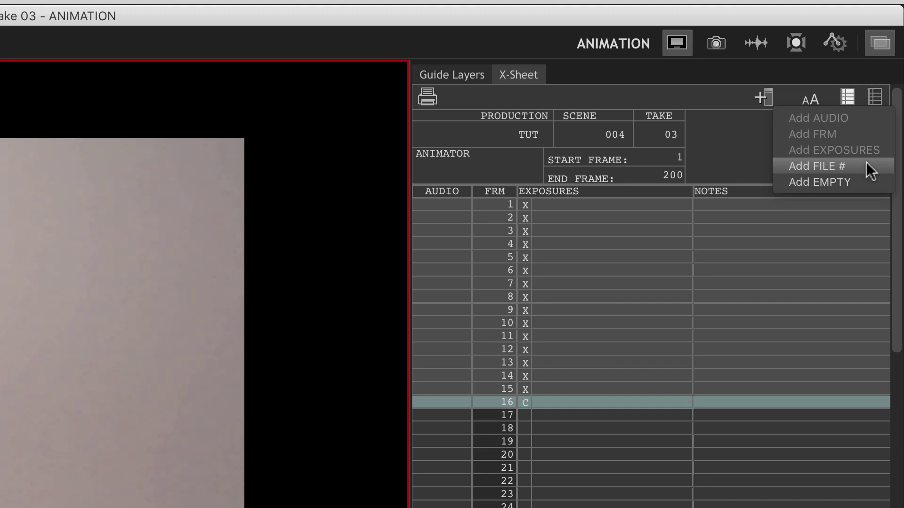
Drag the AUDIO column past EXPOSURES and remove it, then bring up the NOTES column options
left_click(851, 181)
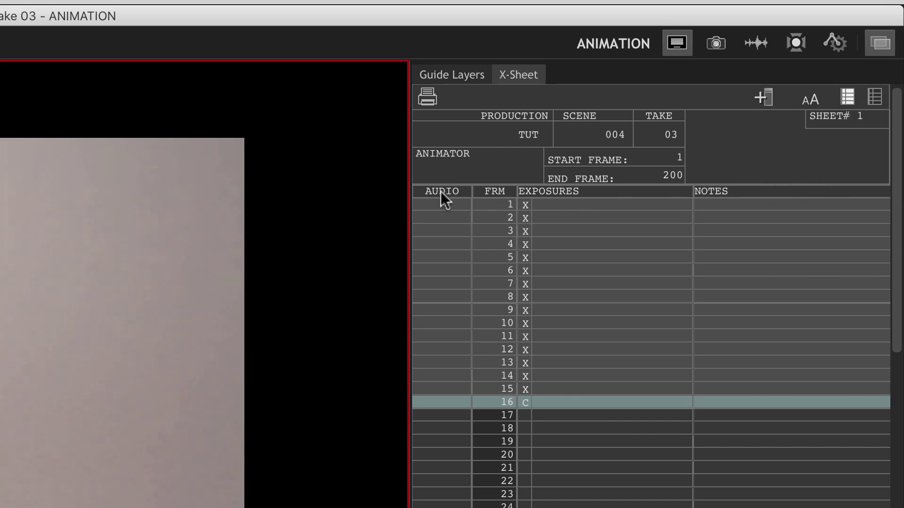
left_click_drag(441, 192, 481, 184)
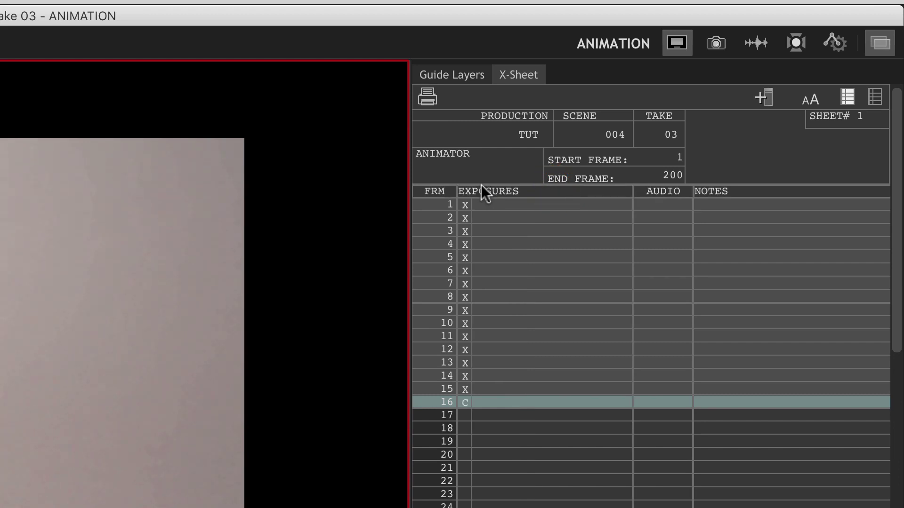
left_click(659, 193, "ctrl")
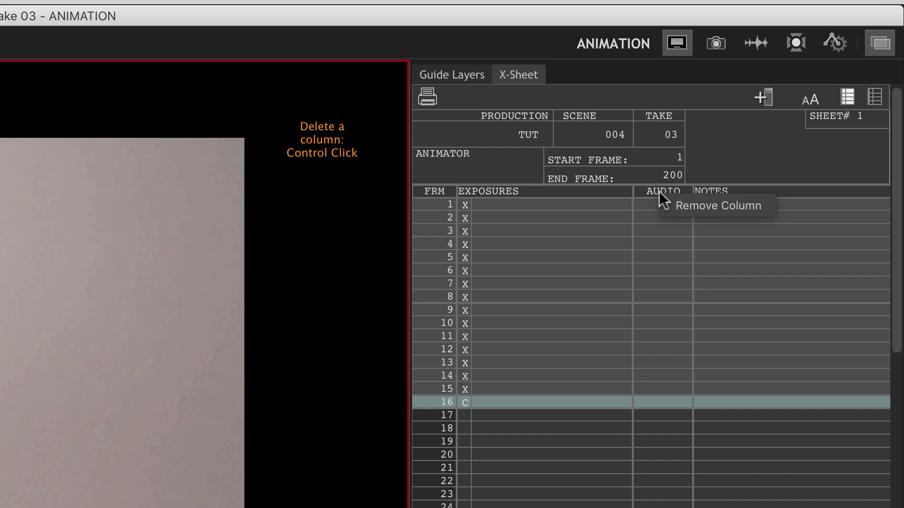
left_click(683, 205)
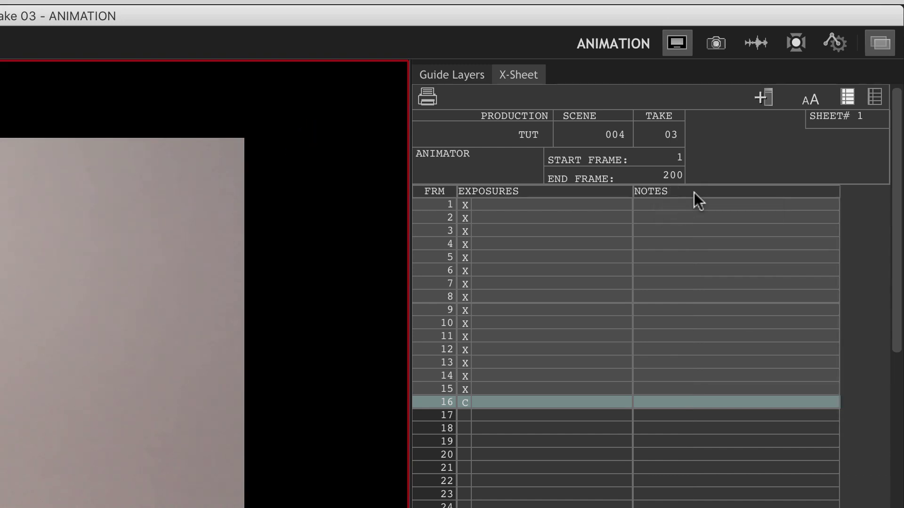
left_click(693, 192, "ctrl")
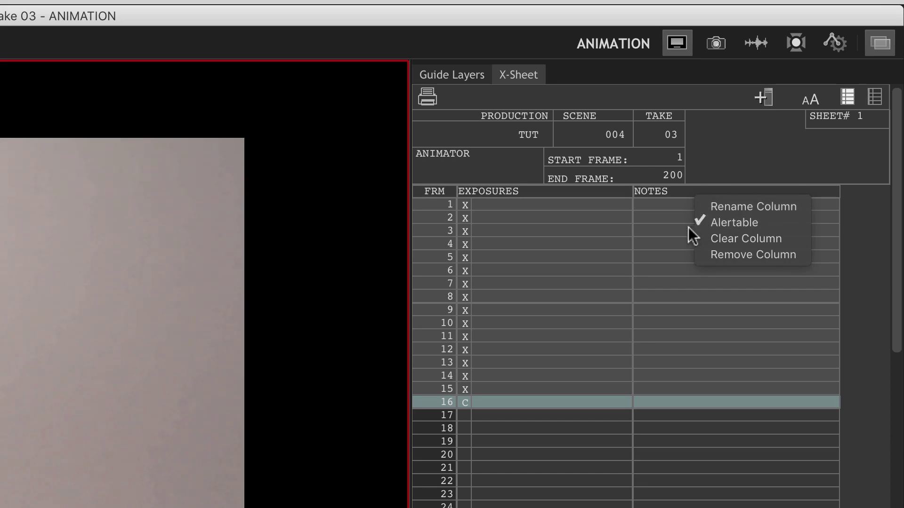
Enter the note 'Turn on light' in frame 3's Notes cell
left_click(673, 232)
left_click(657, 231)
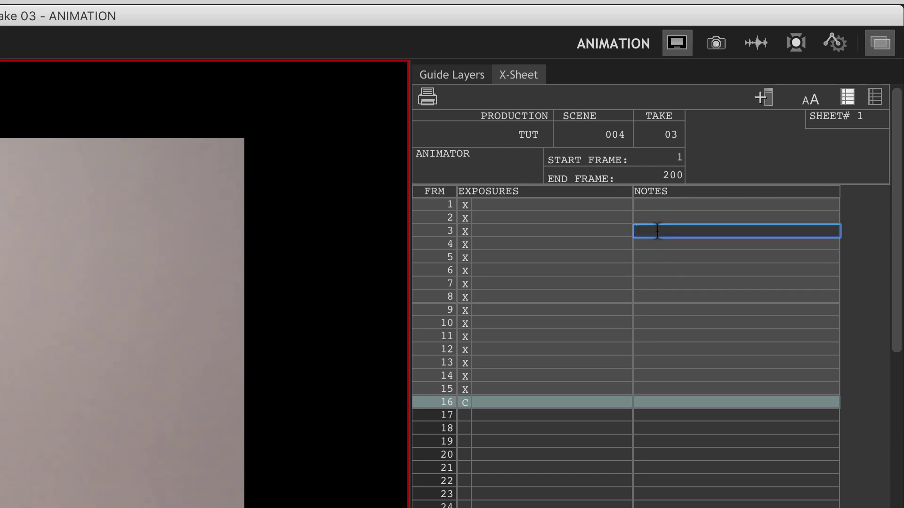
type("Turno")
type("o")
key("BackSpace")
key("BackSpace")
type("on light")
key("Return")
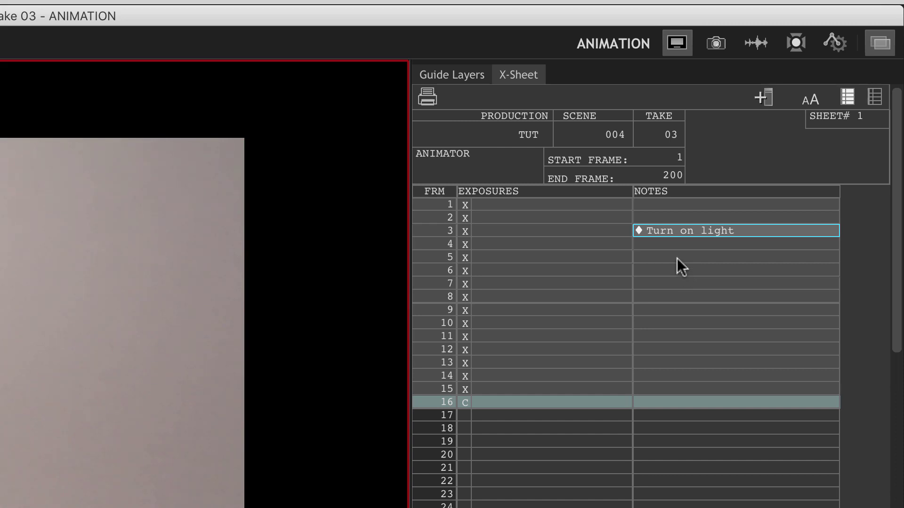
right_click(725, 193)
left_click(723, 216)
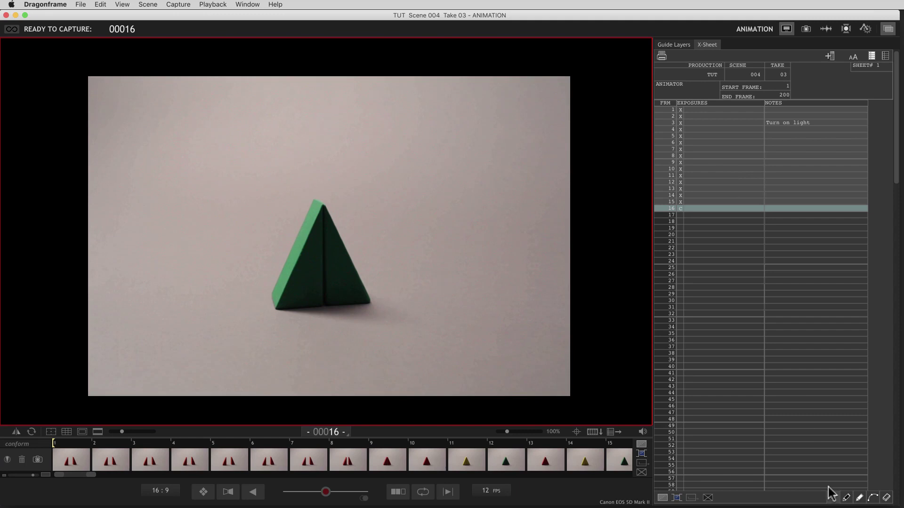
left_click(846, 497)
mouse_move(719, 148)
left_mouse_down()
mouse_move(744, 187)
mouse_move(748, 246)
mouse_move(704, 319)
left_mouse_up()
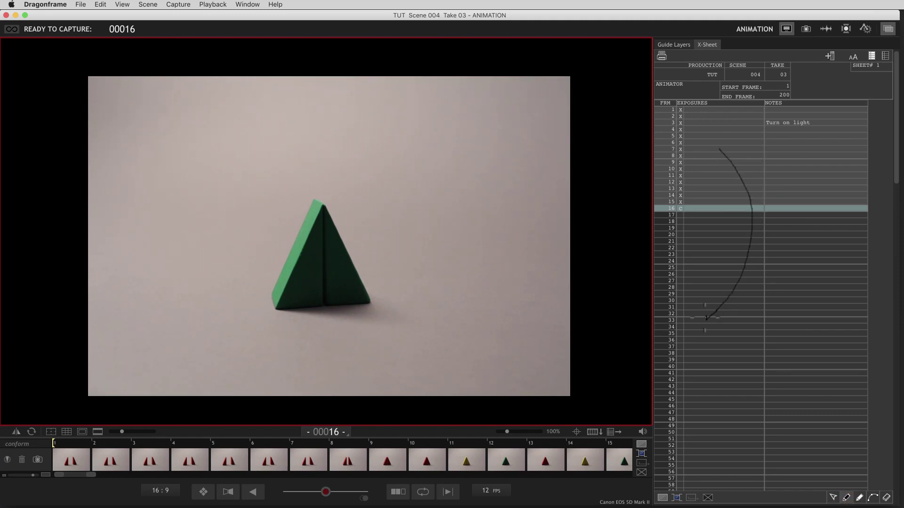
mouse_move(699, 263)
left_mouse_down()
mouse_move(721, 330)
mouse_move(701, 403)
left_mouse_up()
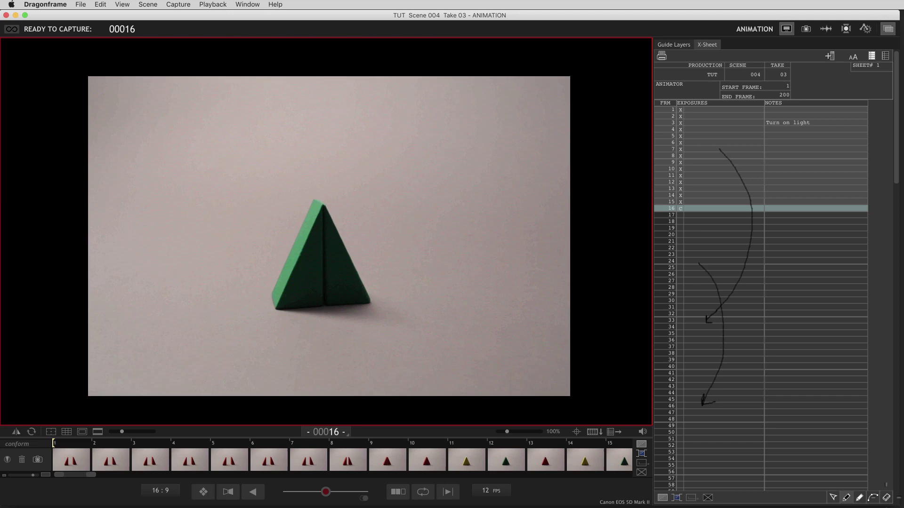
left_click(886, 497)
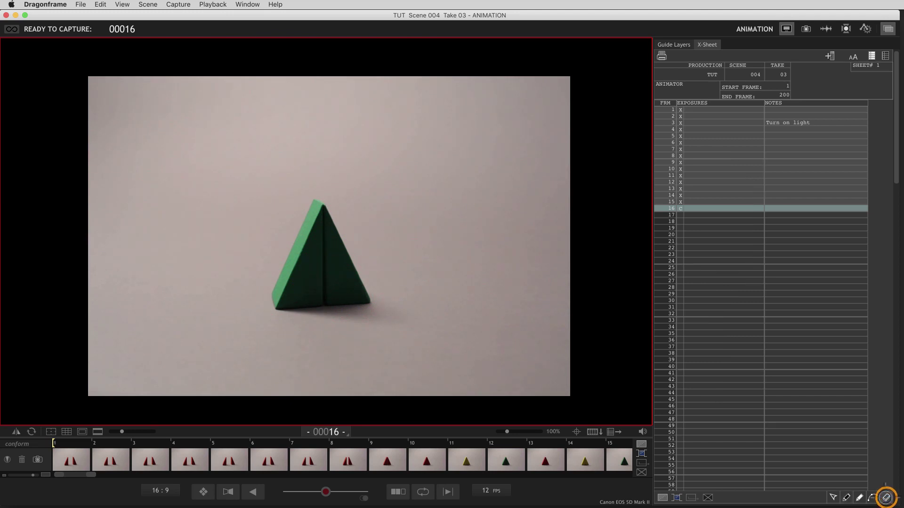
left_click(872, 498)
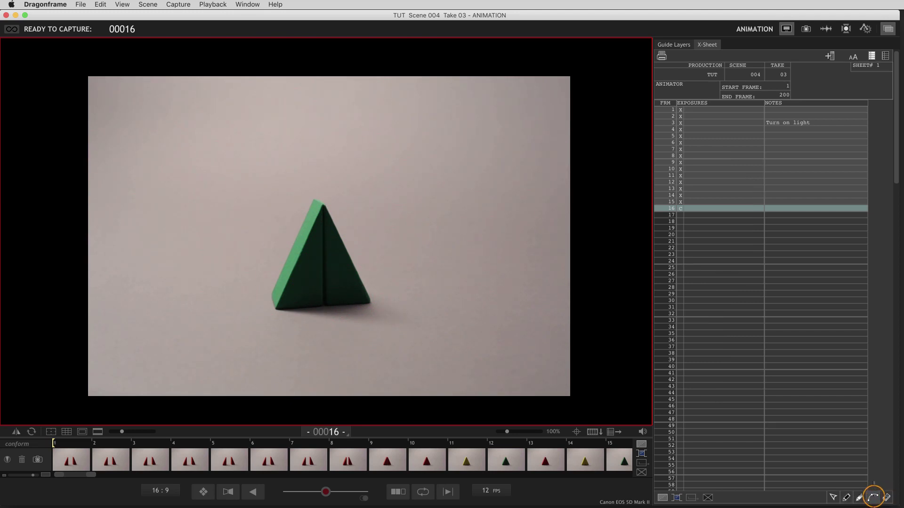
mouse_move(715, 166)
left_mouse_down()
mouse_move(753, 339)
mouse_move(707, 387)
left_mouse_up()
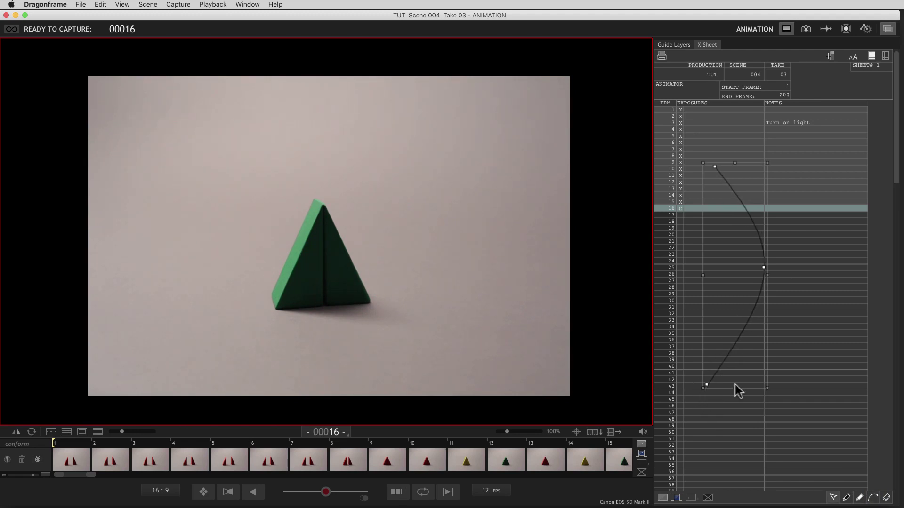
mouse_move(736, 387)
left_mouse_down()
mouse_move(742, 433)
mouse_move(738, 373)
left_mouse_up()
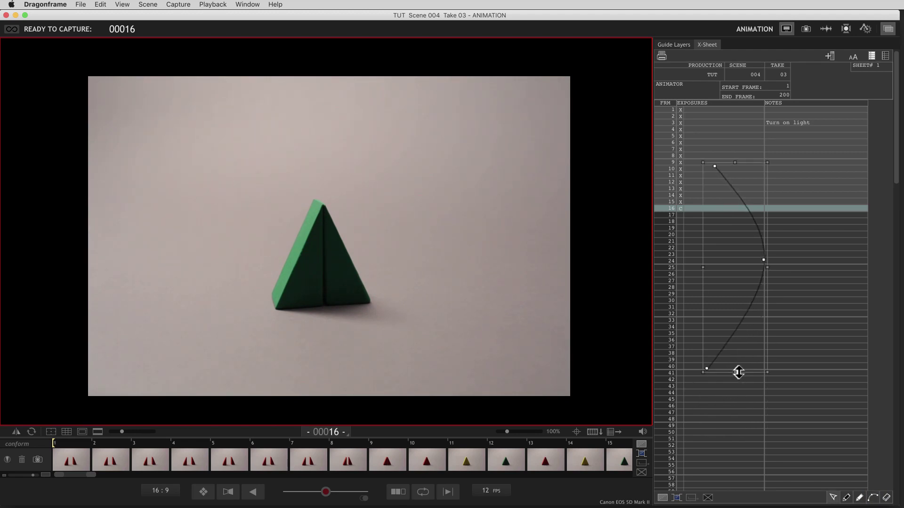
left_click(886, 497)
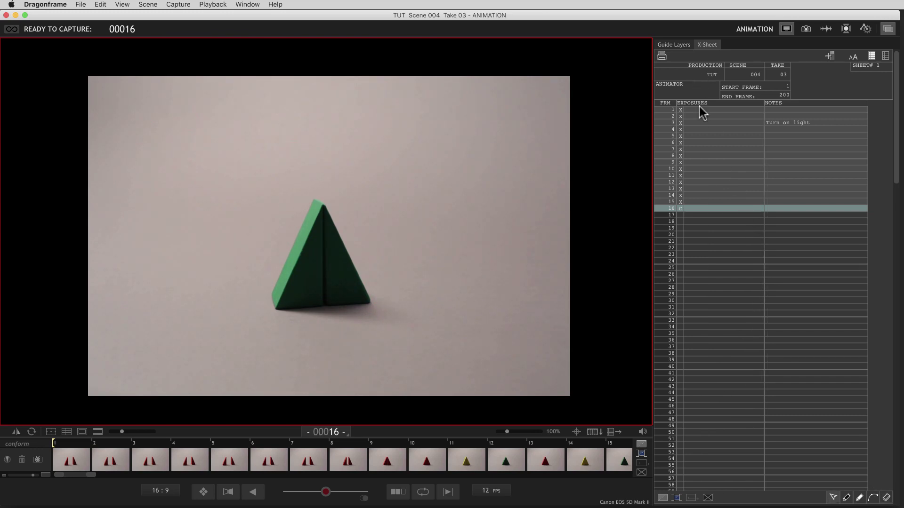
Play back the captured frames three times, then step through frames 1 to 7
key("0")
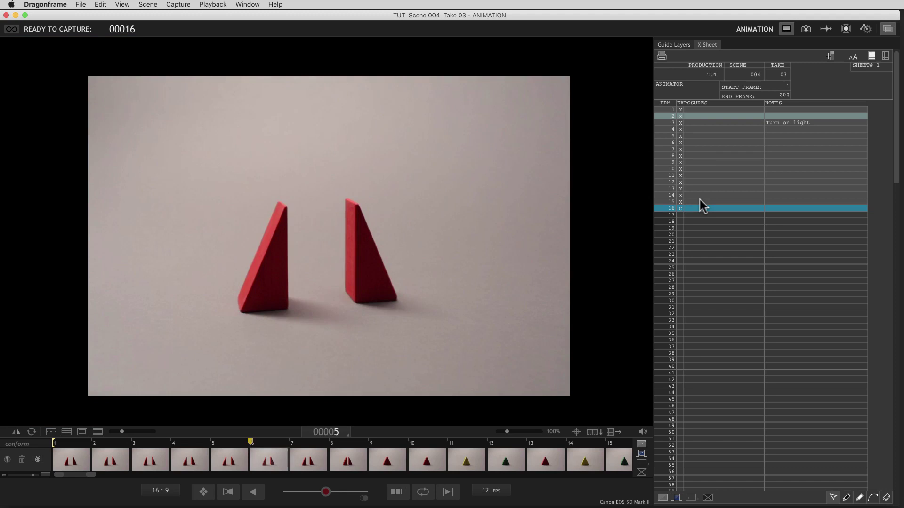
key("0")
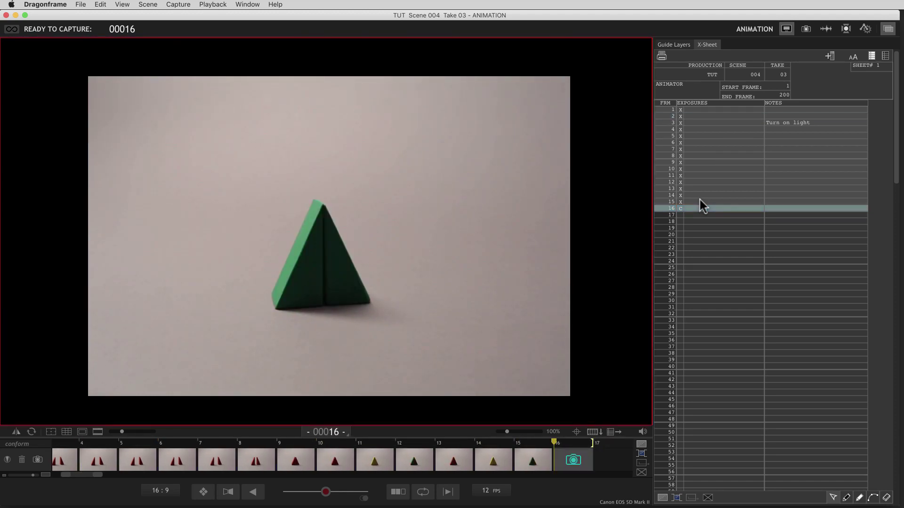
key("0")
left_click(691, 110)
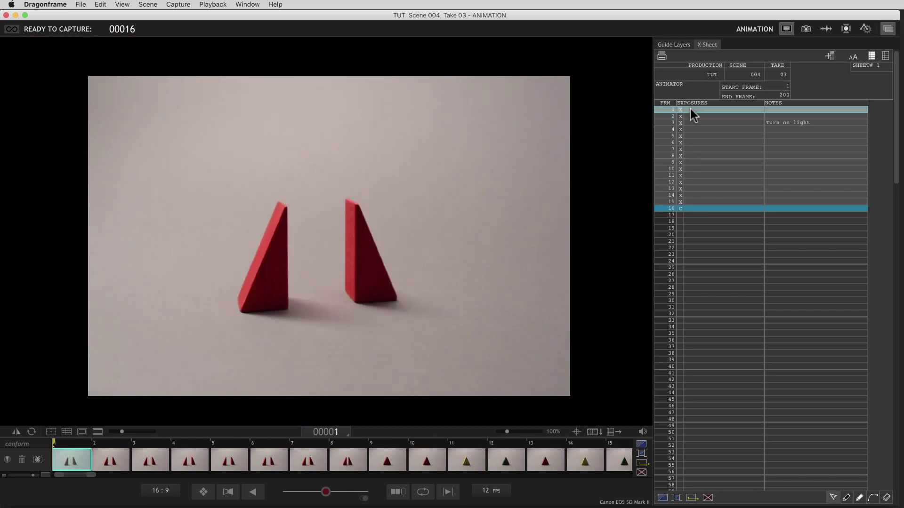
left_click(692, 115)
left_click(693, 122)
left_click(692, 129)
left_click(692, 136)
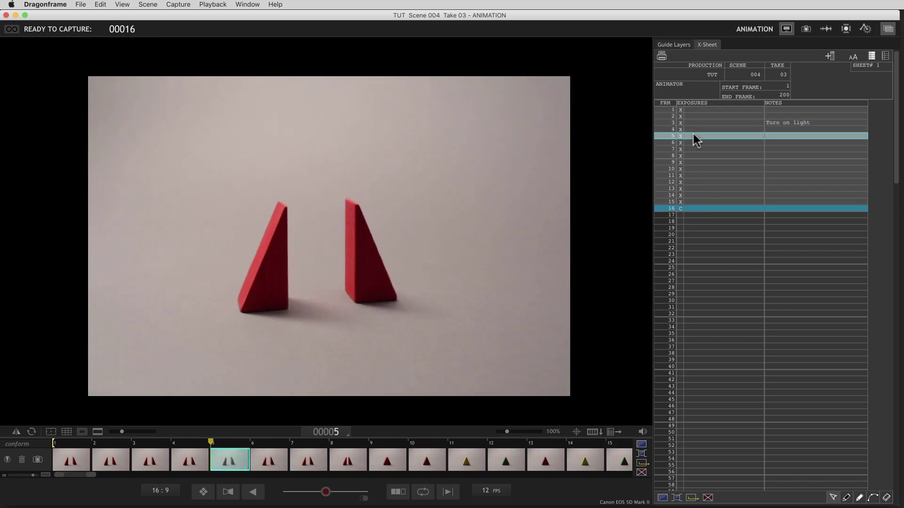
left_click(693, 142)
left_click(694, 151)
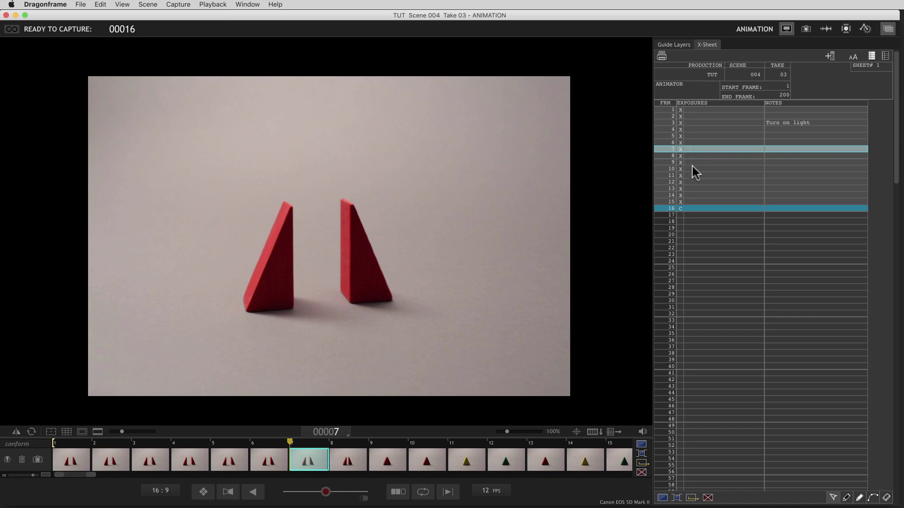
Compare frames 12 and 13, then step back to frame 10, the red triangle
left_click(690, 182)
left_click(690, 188)
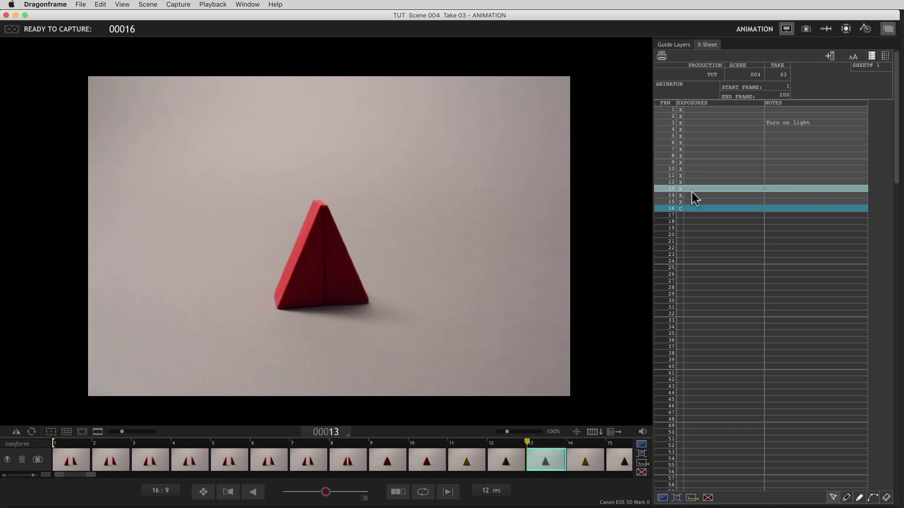
left_click(694, 181)
left_click(694, 175)
left_click(693, 170)
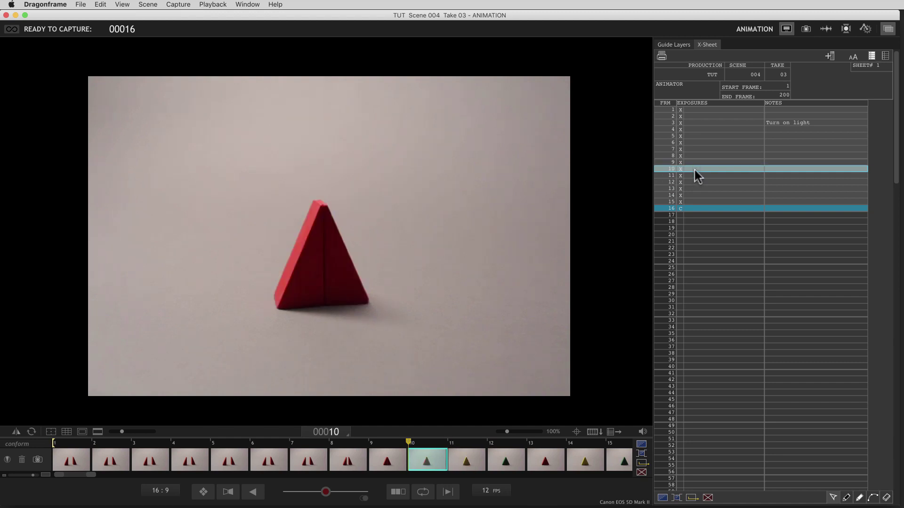
Copy frames 10–15 and paste-overwrite them starting at frame 16
left_click(695, 202, "shift")
right_click(701, 199)
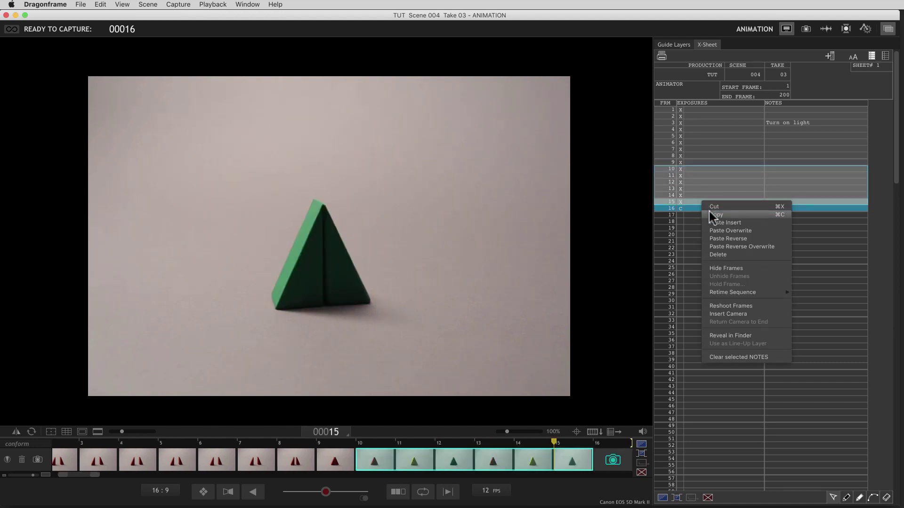
left_click(708, 212)
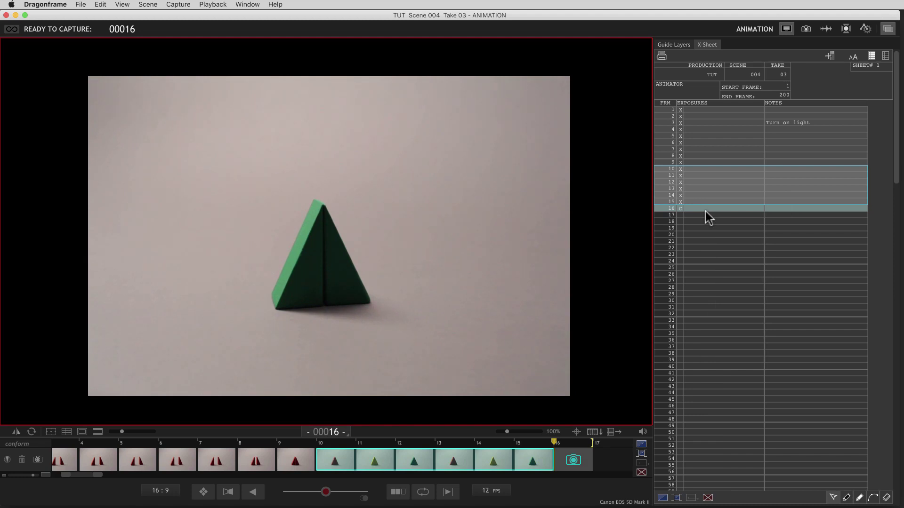
right_click(701, 209)
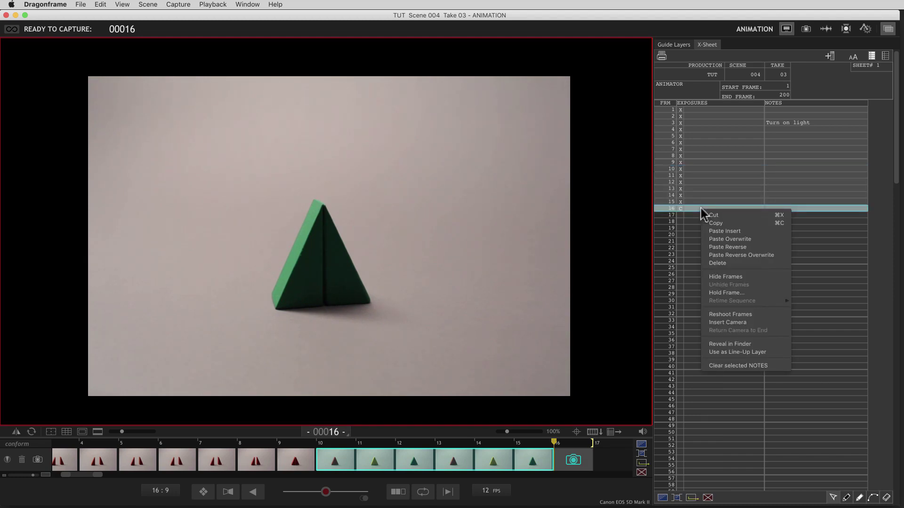
left_click(713, 238)
left_click(705, 116)
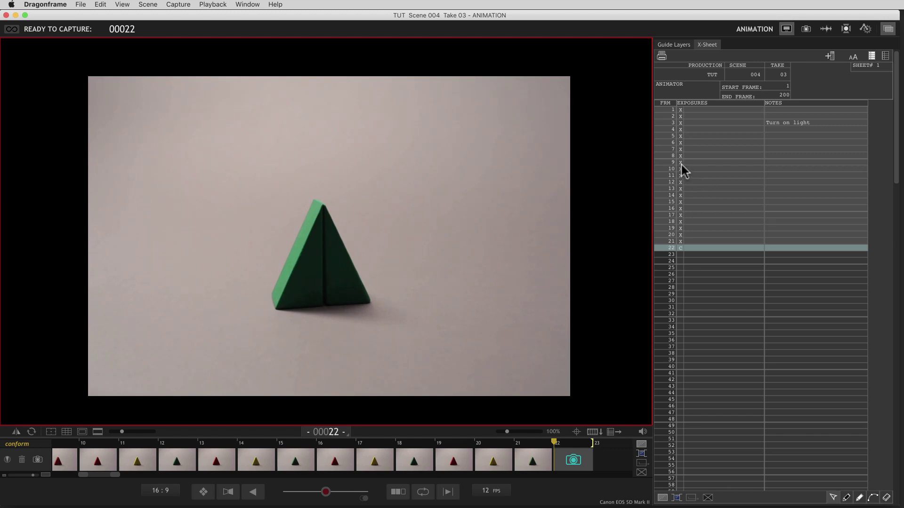
left_click(694, 162)
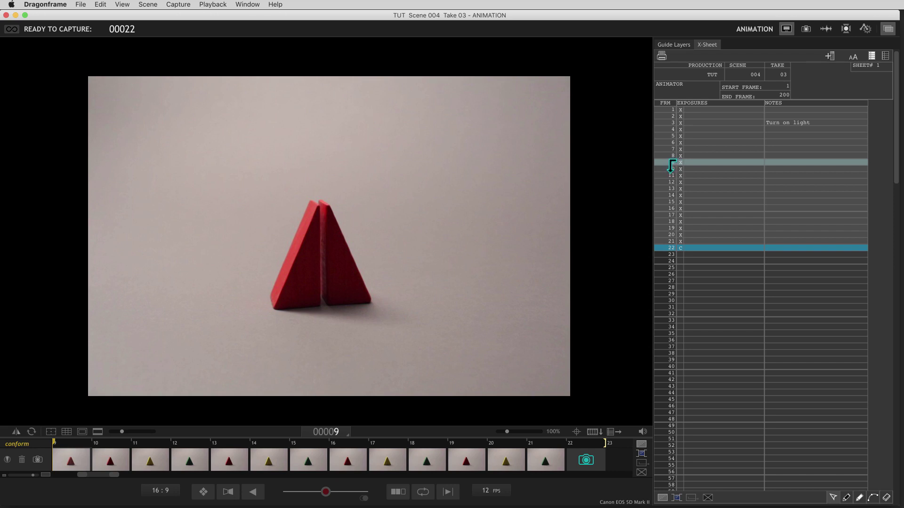
left_click_drag(670, 164, 670, 247)
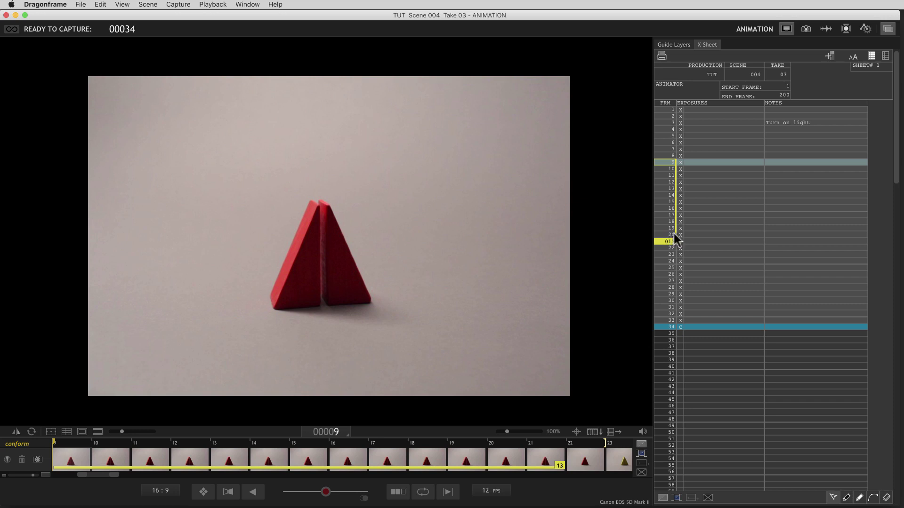
left_click(706, 112)
key("0")
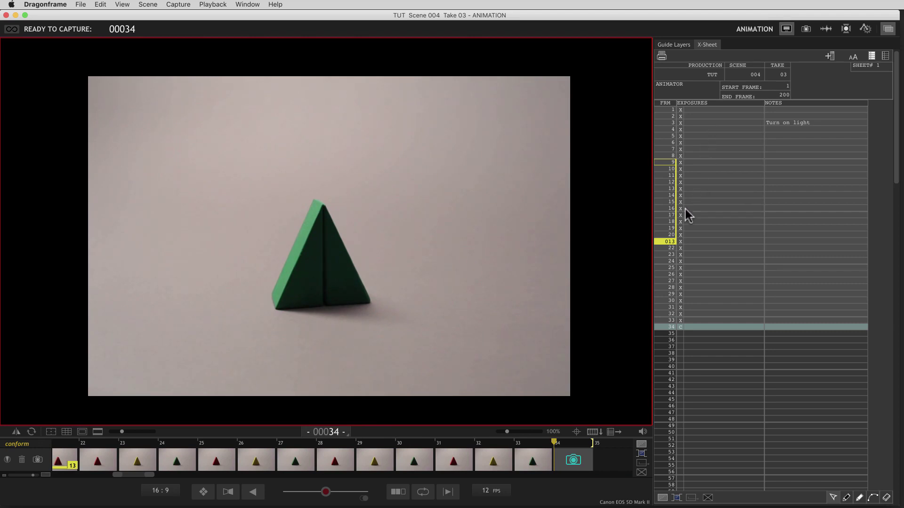
key("Delete")
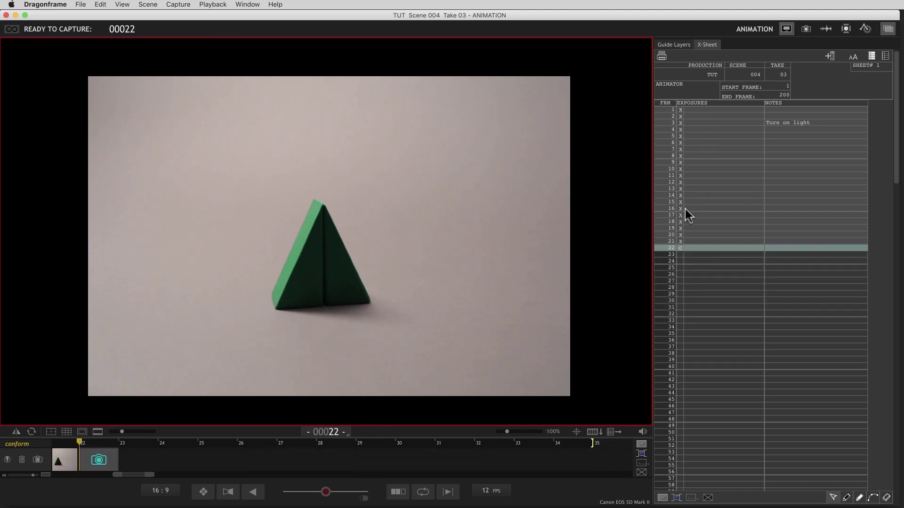
Hide the green-triangle frame 12 and collapse its gap, leaving exposures through frame 20
left_click(702, 182)
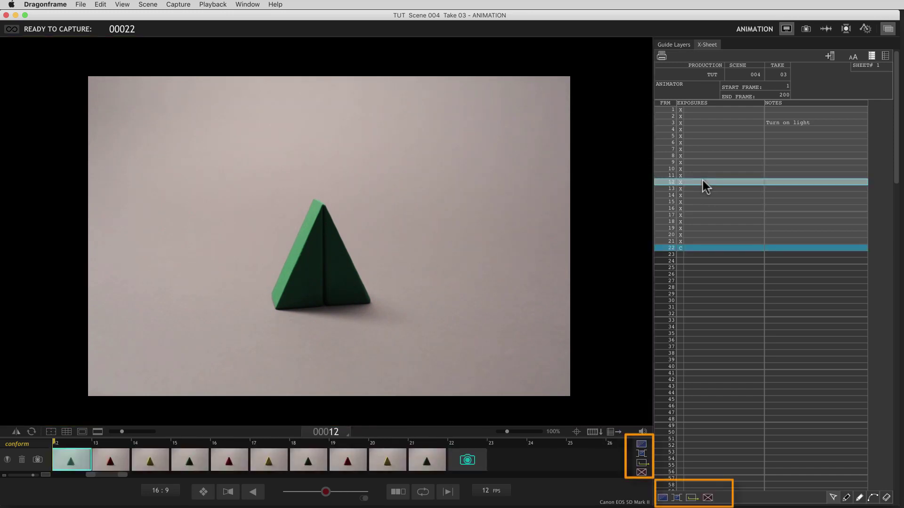
left_click(697, 195)
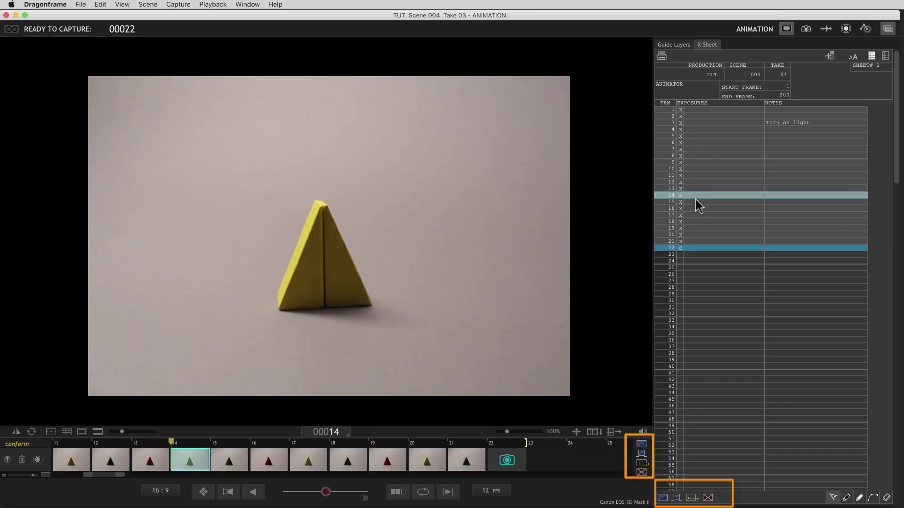
left_click(696, 188)
left_click(699, 181)
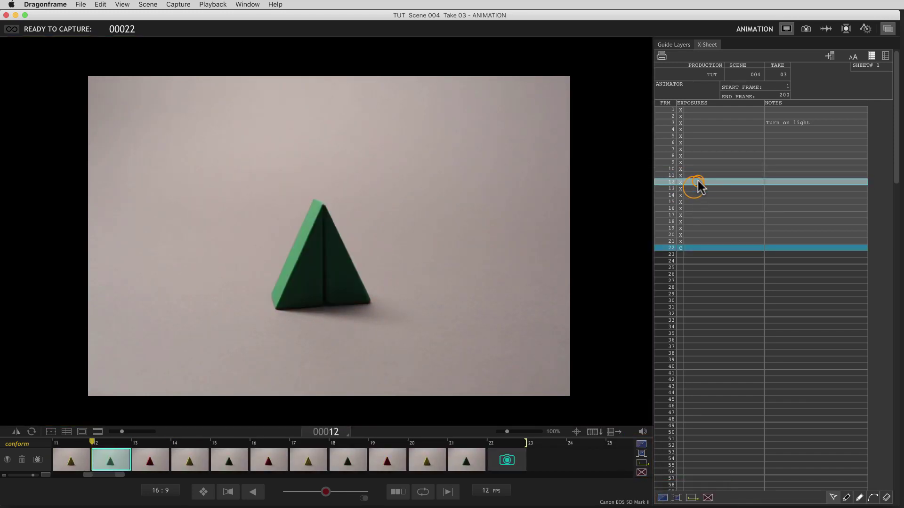
left_click(662, 498)
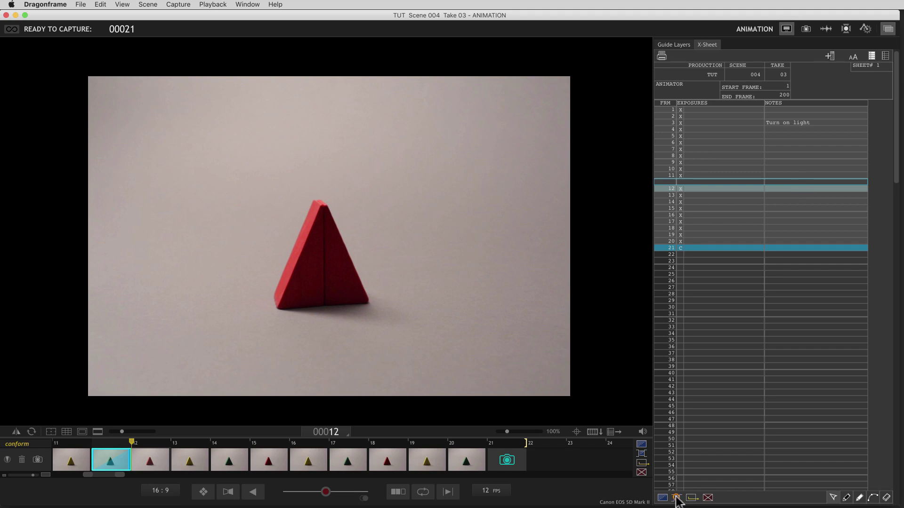
left_click(676, 498)
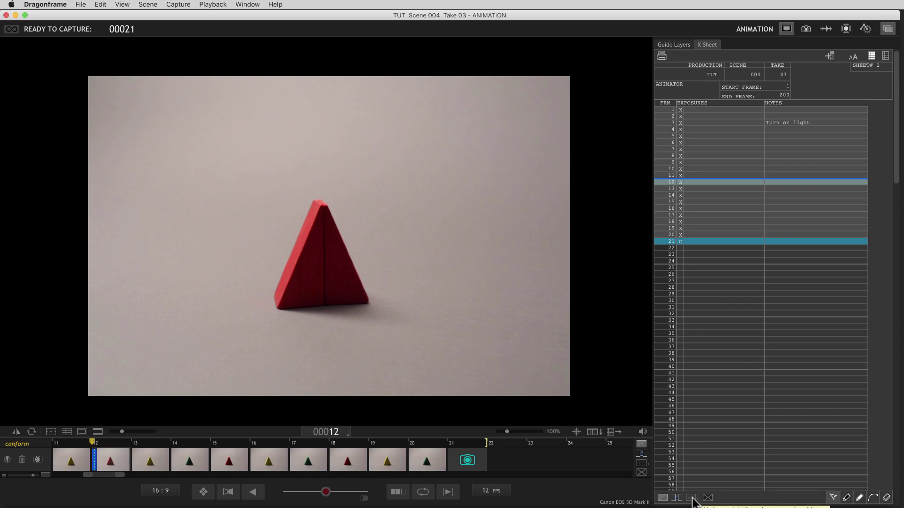
Cycle the X-Sheet text sizes twice, ending back at compact text
left_click(853, 57)
left_click(852, 57)
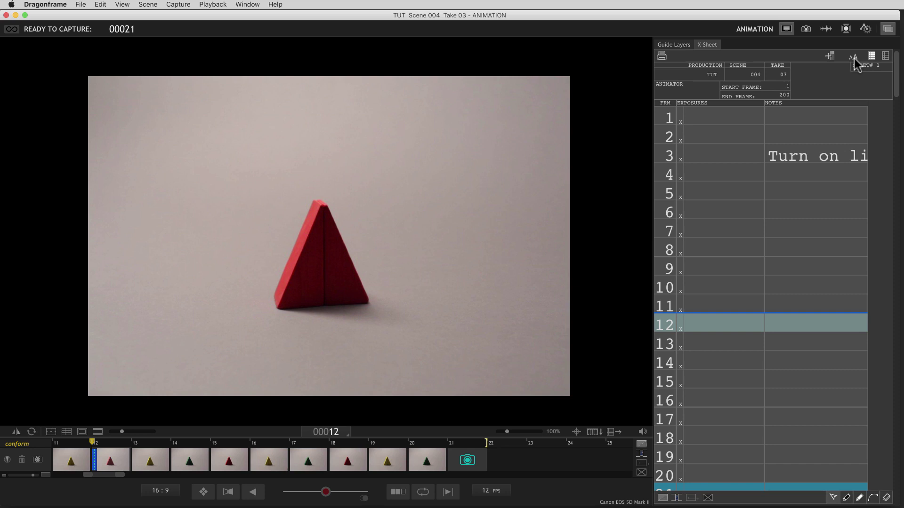
left_click(853, 59)
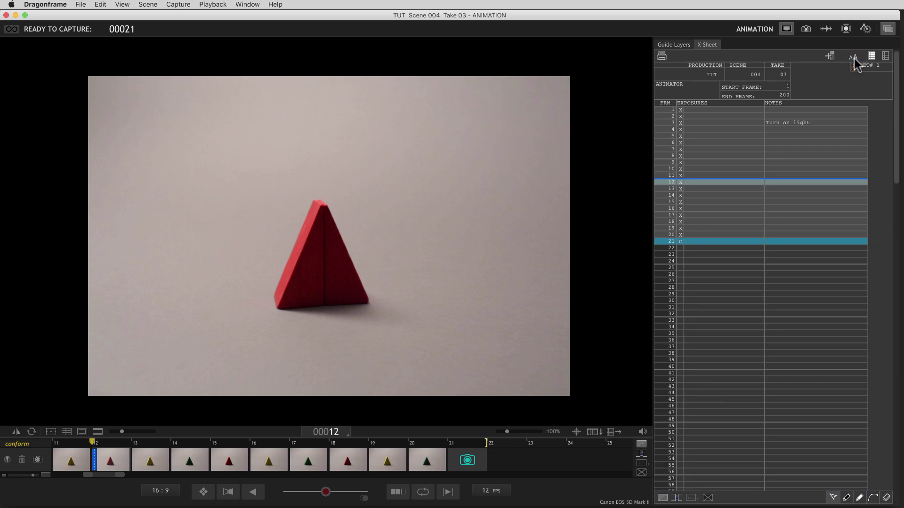
left_click(853, 59)
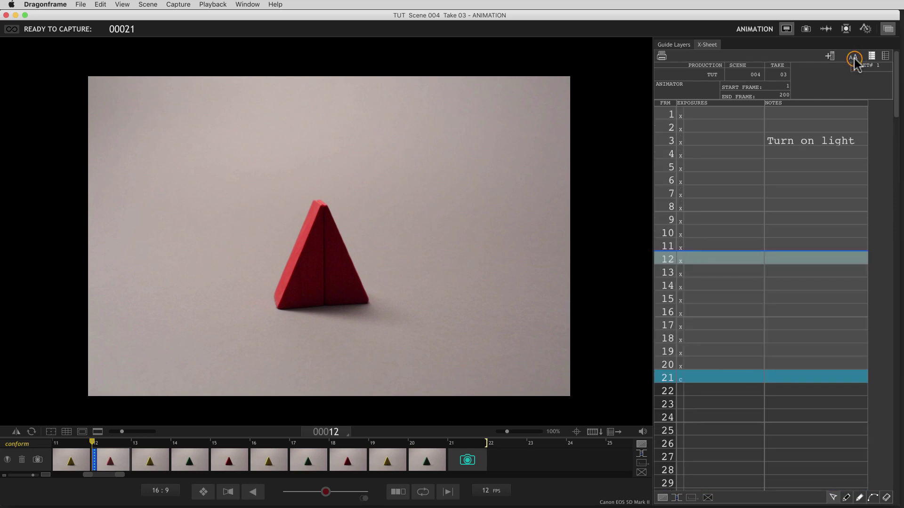
left_click(853, 59)
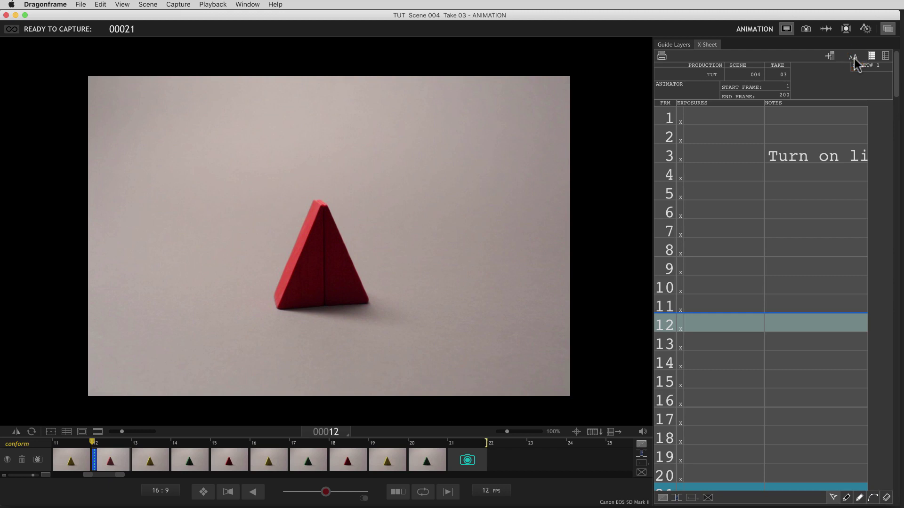
left_click(854, 59)
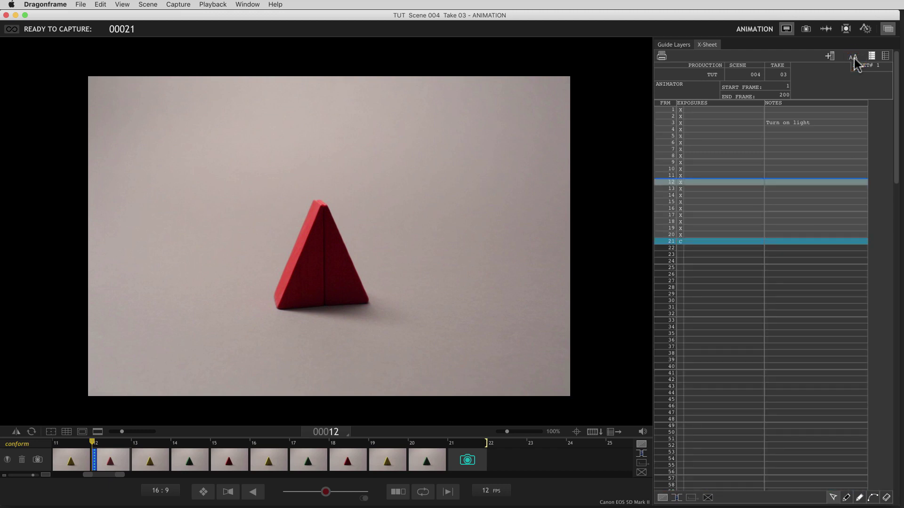
Try the paper colour scheme, restore the dark one, and show the Guide Layers panel
left_click(871, 56)
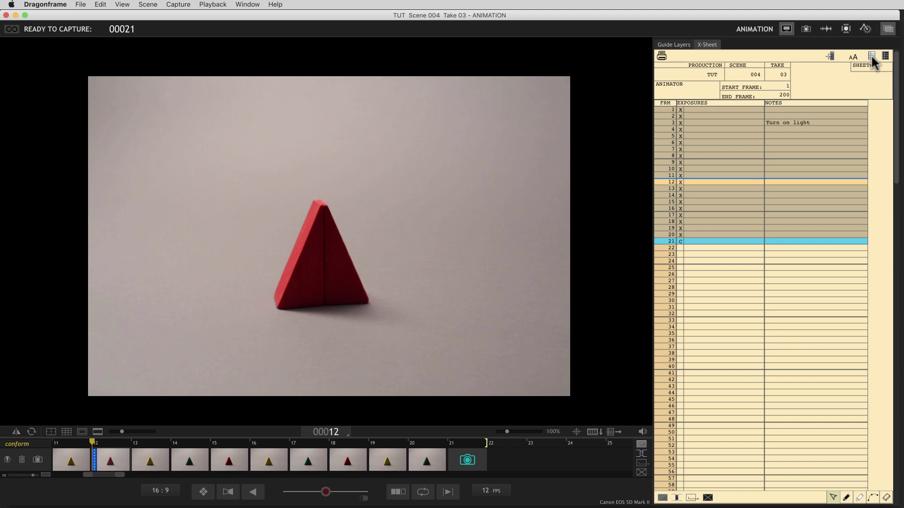
left_click(871, 57)
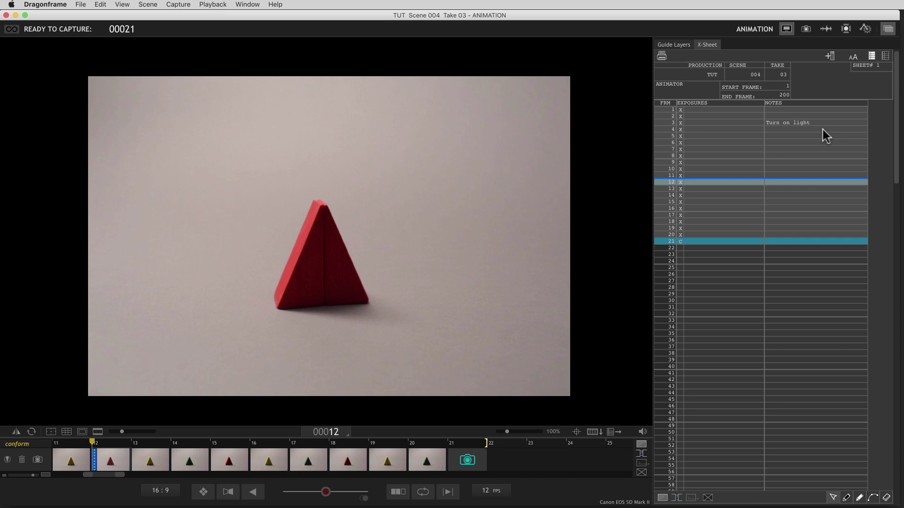
left_click(676, 44)
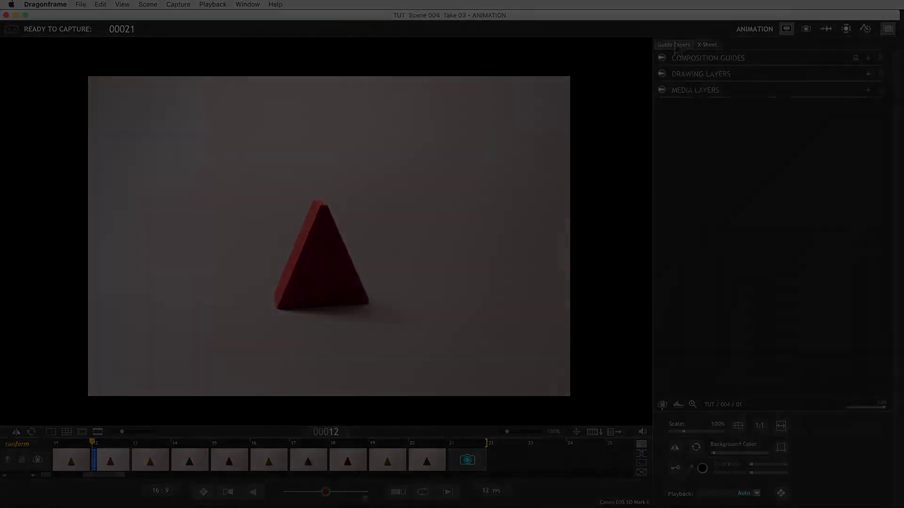